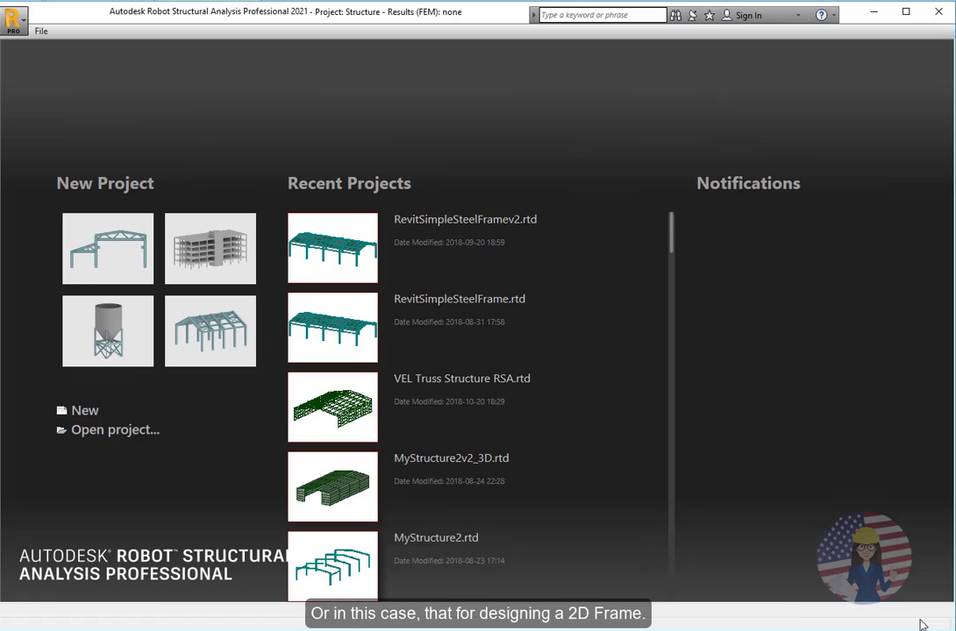
Start a new 2D Frame project and dismiss the 'Do you know...' tip balloon
{"action": "left_click", "coordinate": [103, 264]}
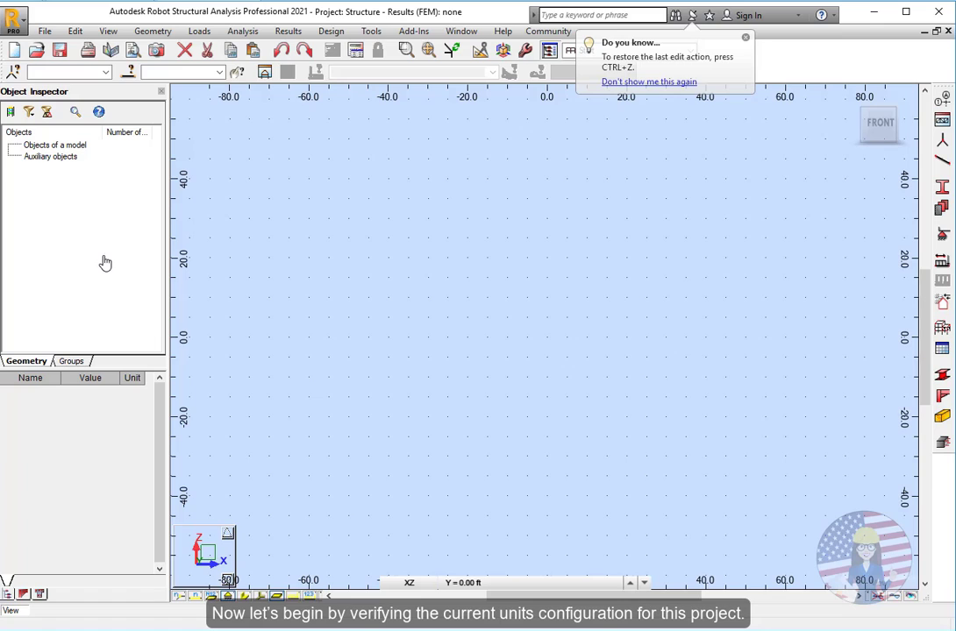
{"action": "left_click", "coordinate": [745, 39]}
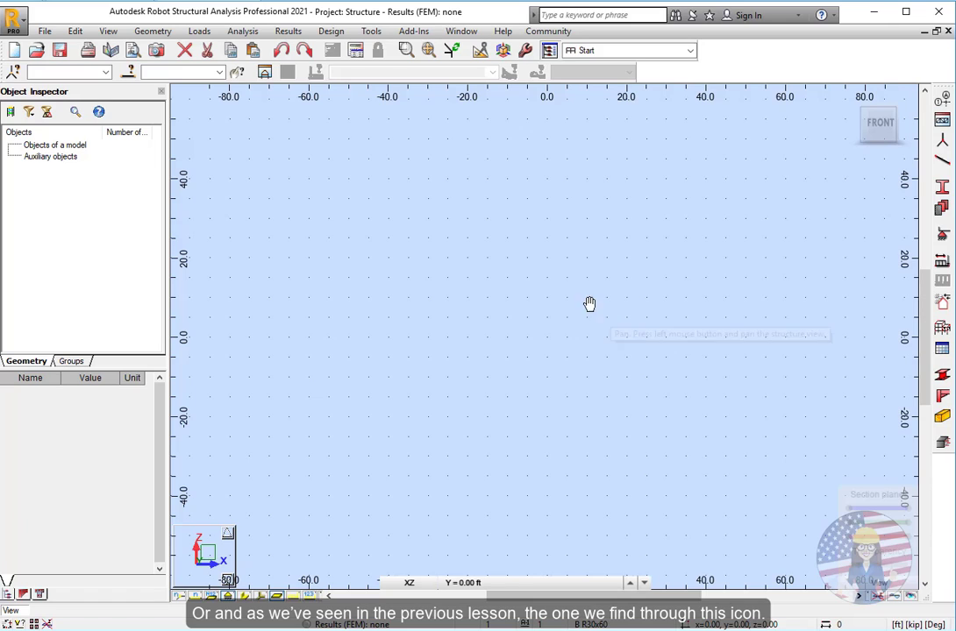
Set Job Preferences to metric default units and confirm converting all units
{"action": "left_click", "coordinate": [526, 52]}
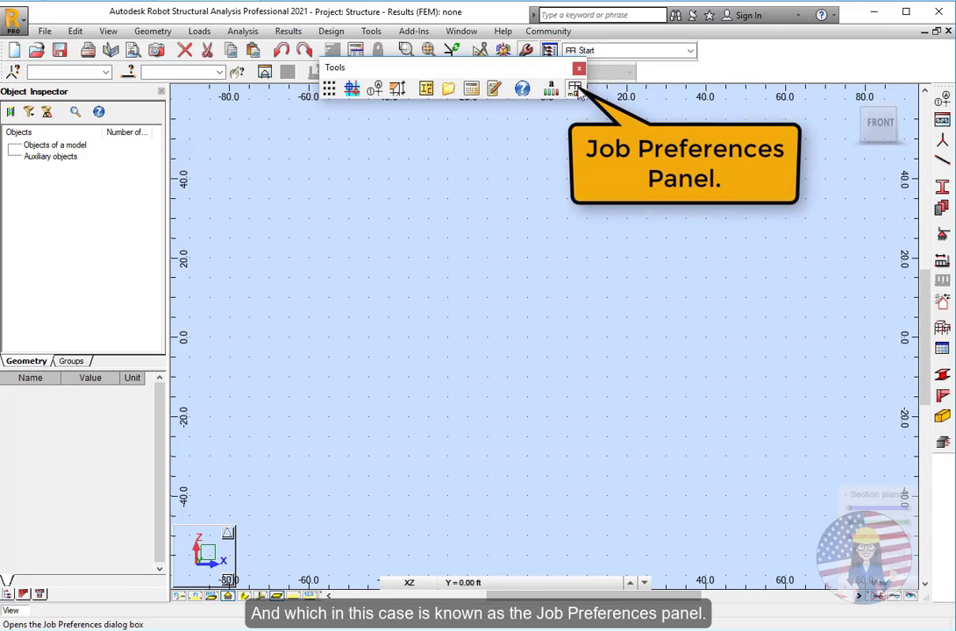
{"action": "left_click", "coordinate": [575, 88]}
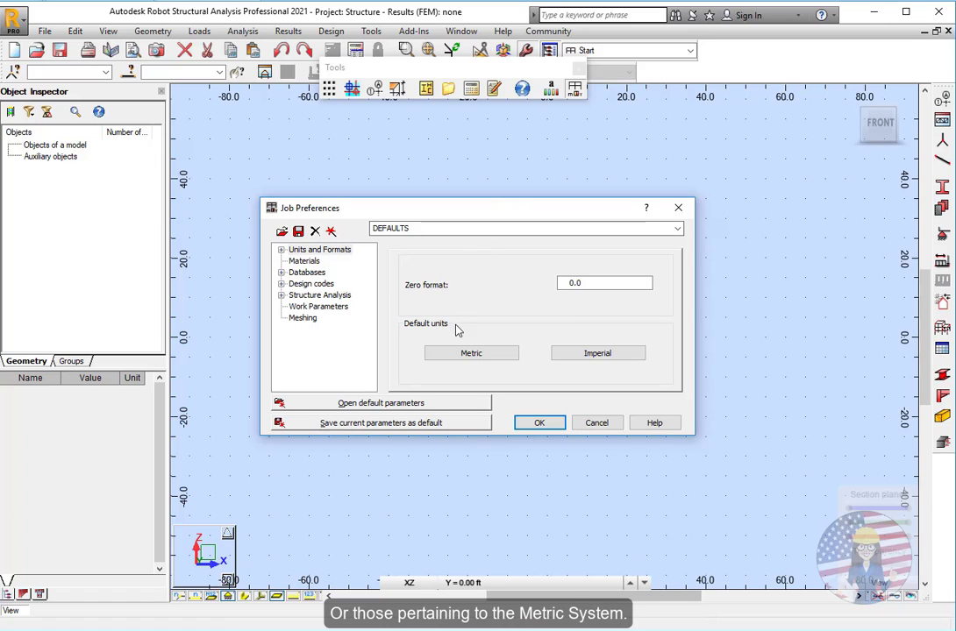
{"action": "left_click", "coordinate": [469, 354]}
{"action": "left_click", "coordinate": [506, 355]}
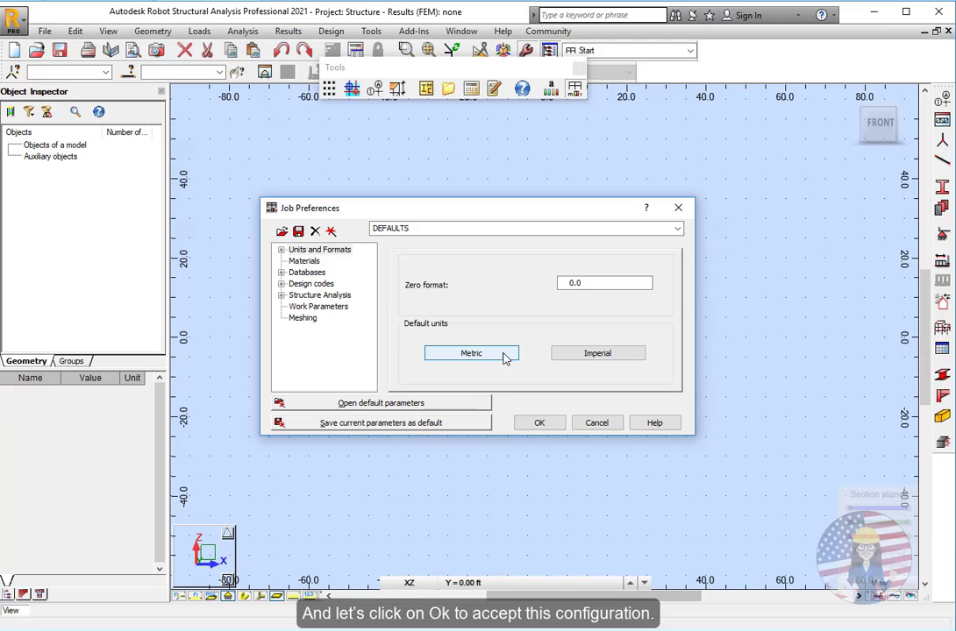
{"action": "left_click", "coordinate": [539, 422]}
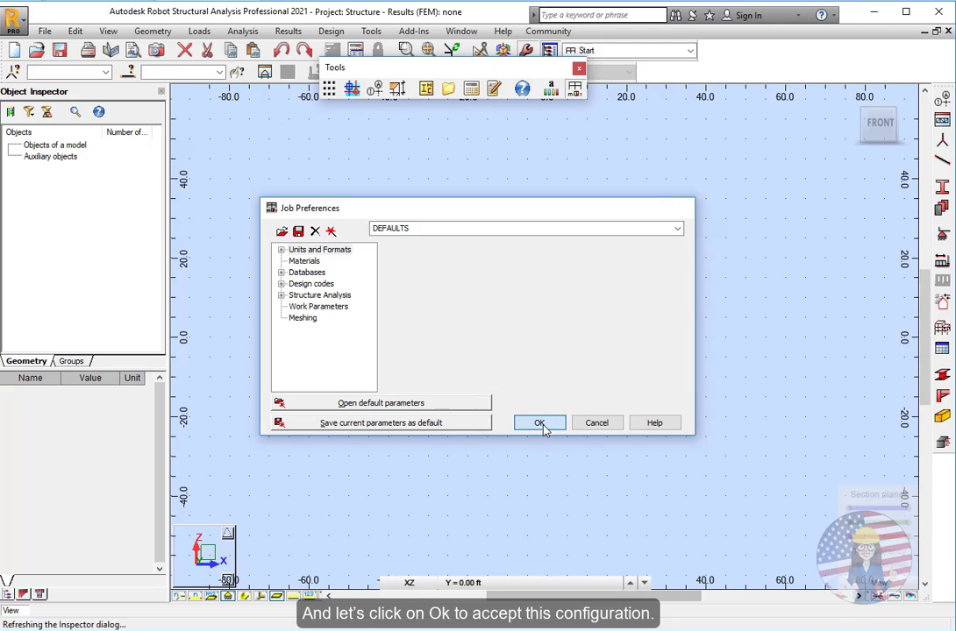
Clear the stray context menu and floating Tools toolbar, then bring up the Bars dialog
{"action": "right_click", "coordinate": [621, 269]}
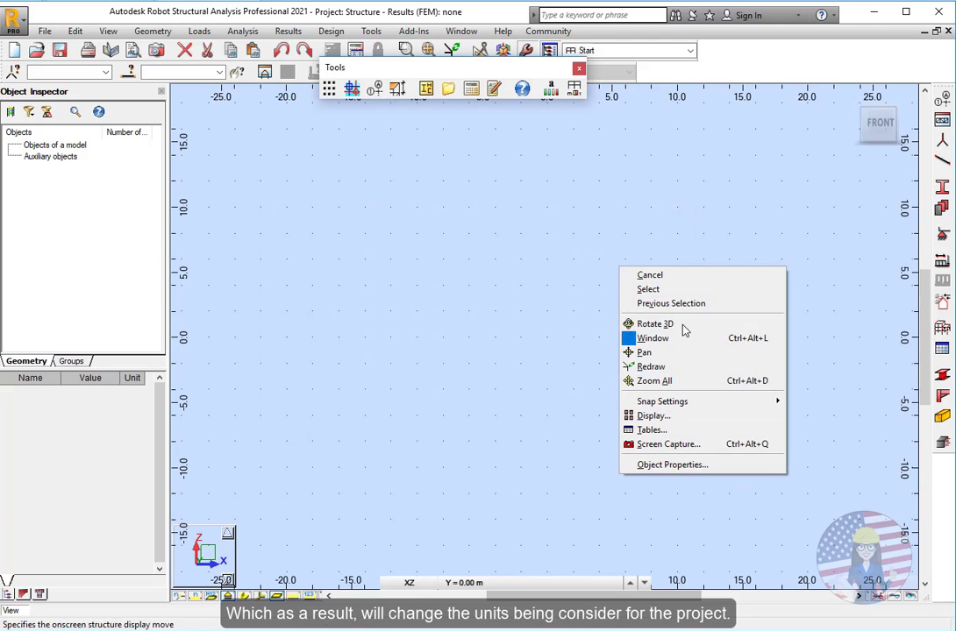
{"action": "left_click", "coordinate": [671, 284]}
{"action": "left_click", "coordinate": [578, 67]}
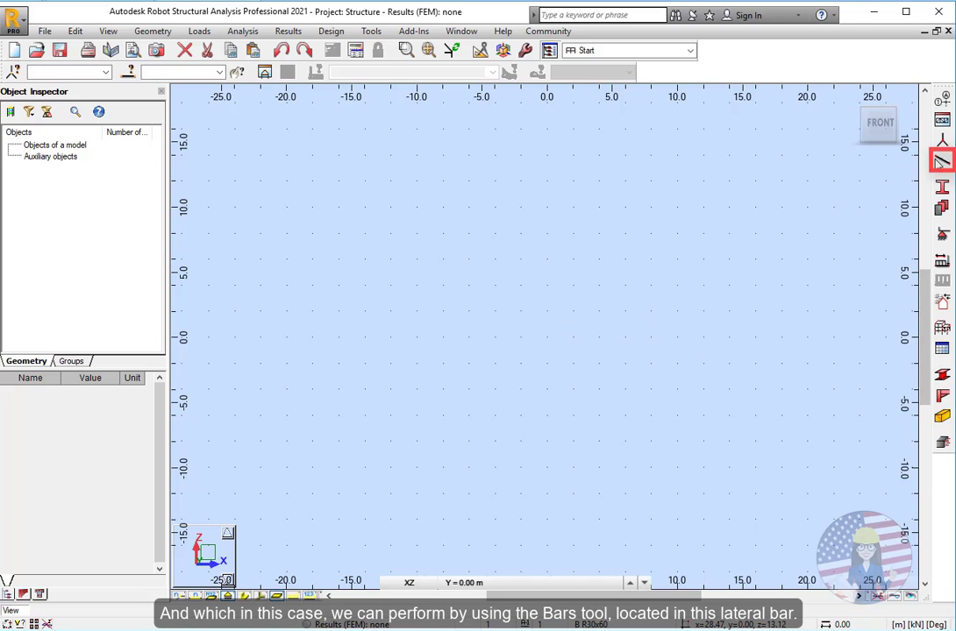
{"action": "left_click", "coordinate": [942, 161]}
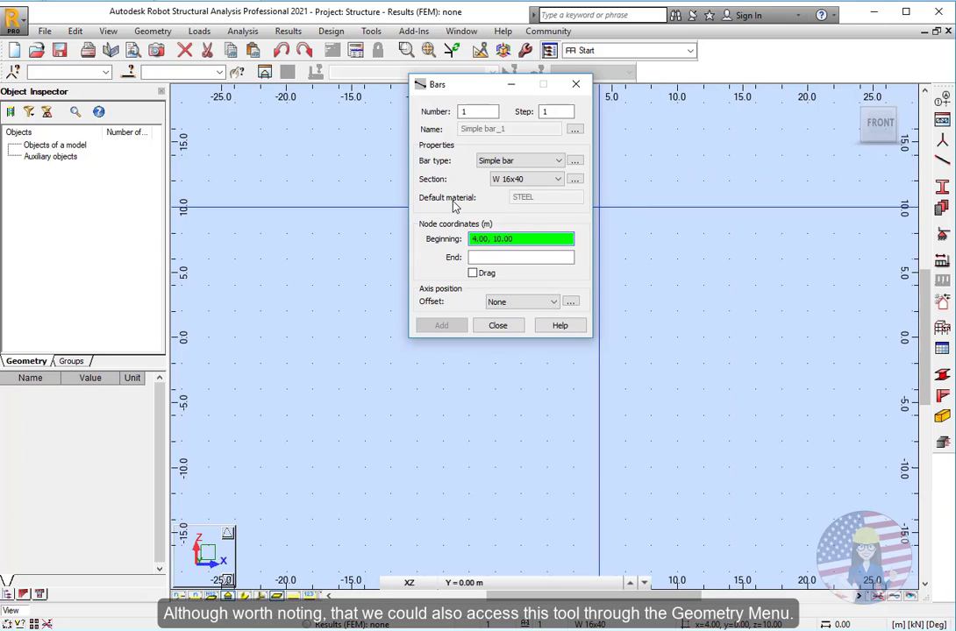
{"action": "left_click", "coordinate": [149, 33]}
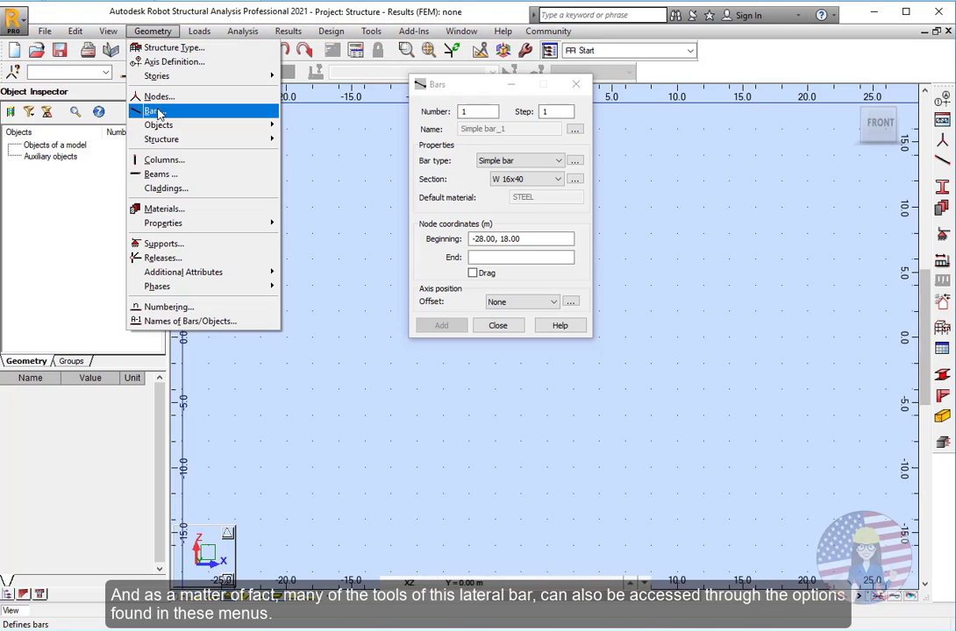
{"action": "left_click", "coordinate": [518, 213]}
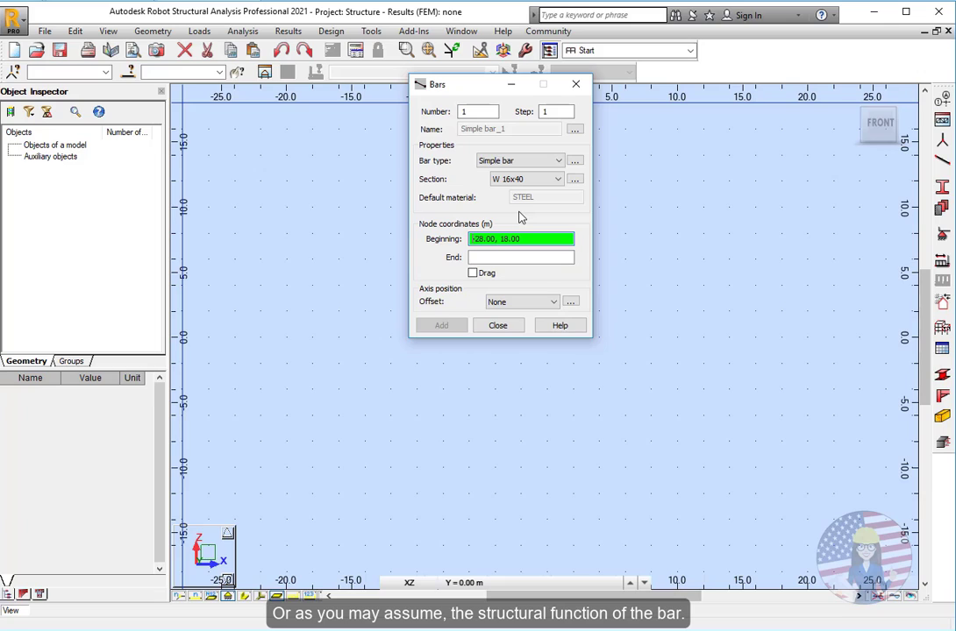
Choose RC Beam as the bar type in the Bars dialog
{"action": "left_click", "coordinate": [559, 161]}
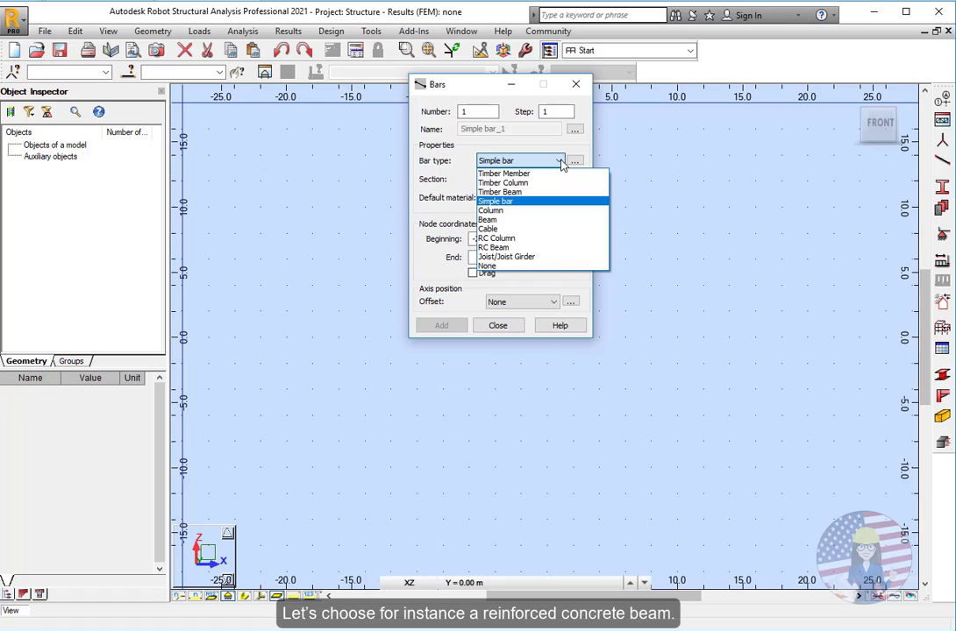
{"action": "left_click", "coordinate": [504, 249]}
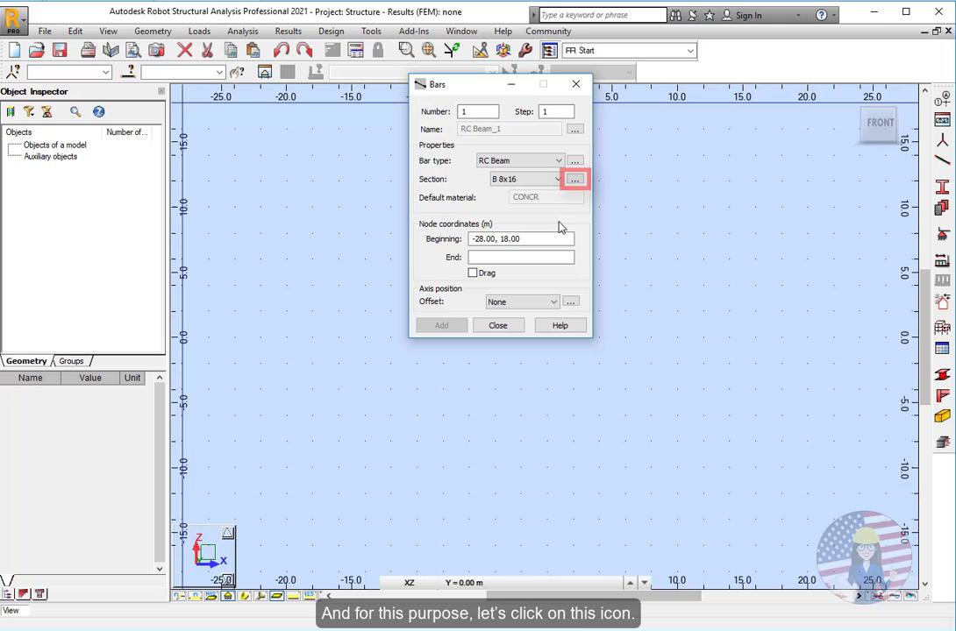
Define a new rectangular beam section with b = 30 and h = 60, and add it
{"action": "left_click", "coordinate": [575, 182]}
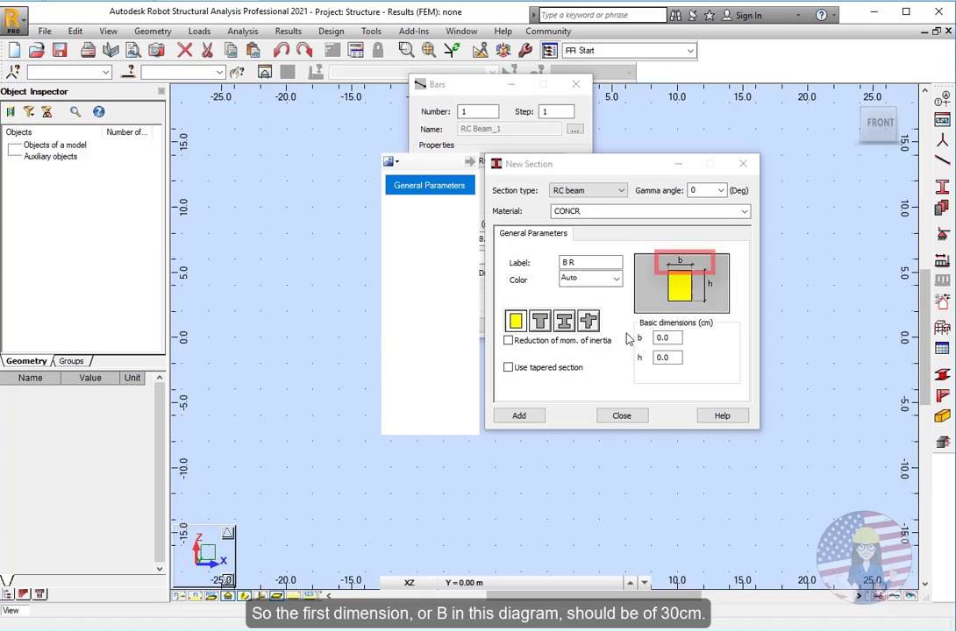
{"action": "double_click", "coordinate": [662, 338]}
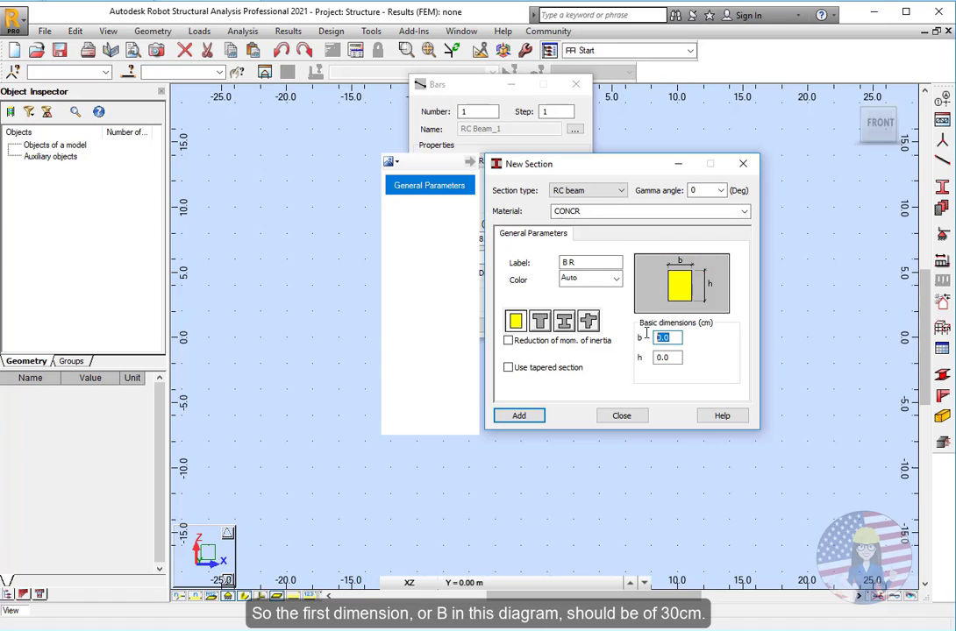
{"action": "type", "text": "30"}
{"action": "left_click", "coordinate": [668, 358]}
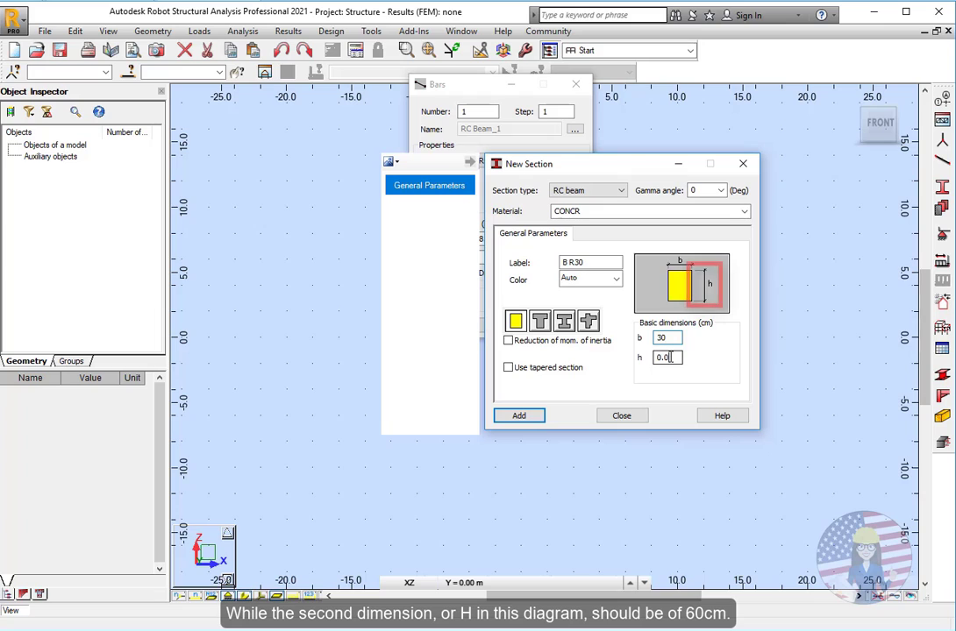
{"action": "double_click", "coordinate": [657, 358]}
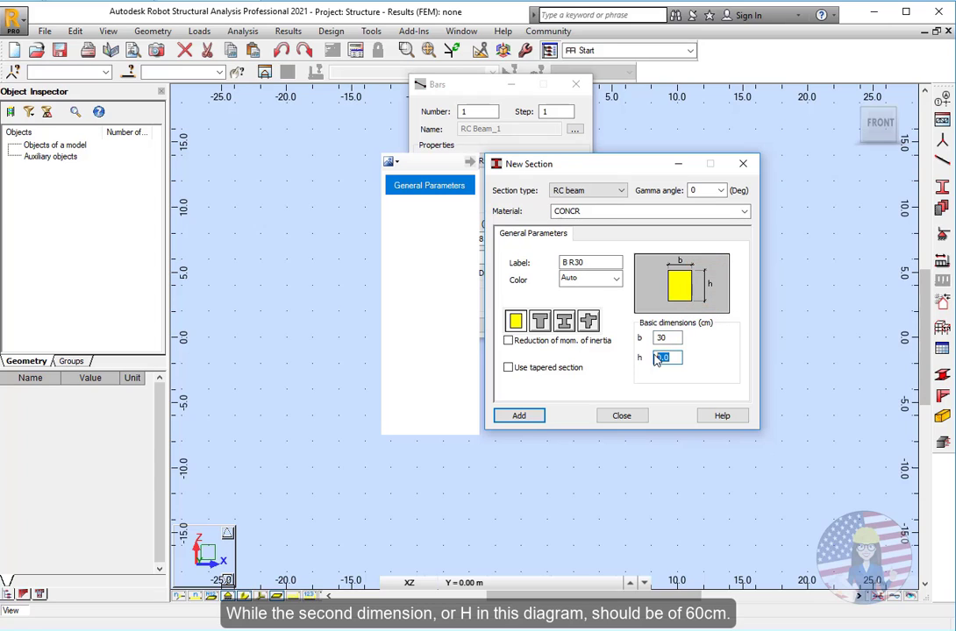
{"action": "type", "text": "60"}
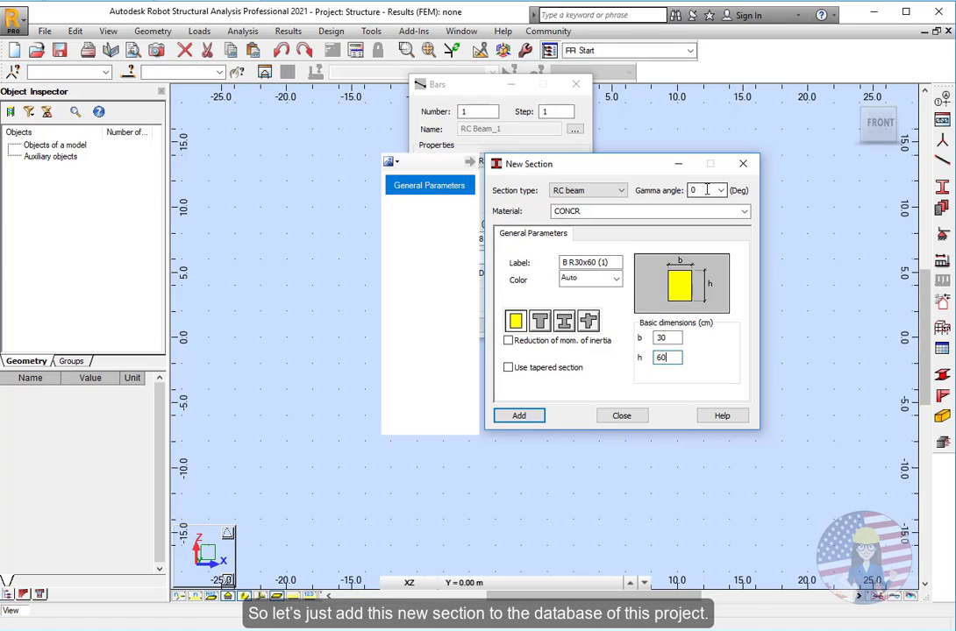
{"action": "left_click", "coordinate": [521, 416]}
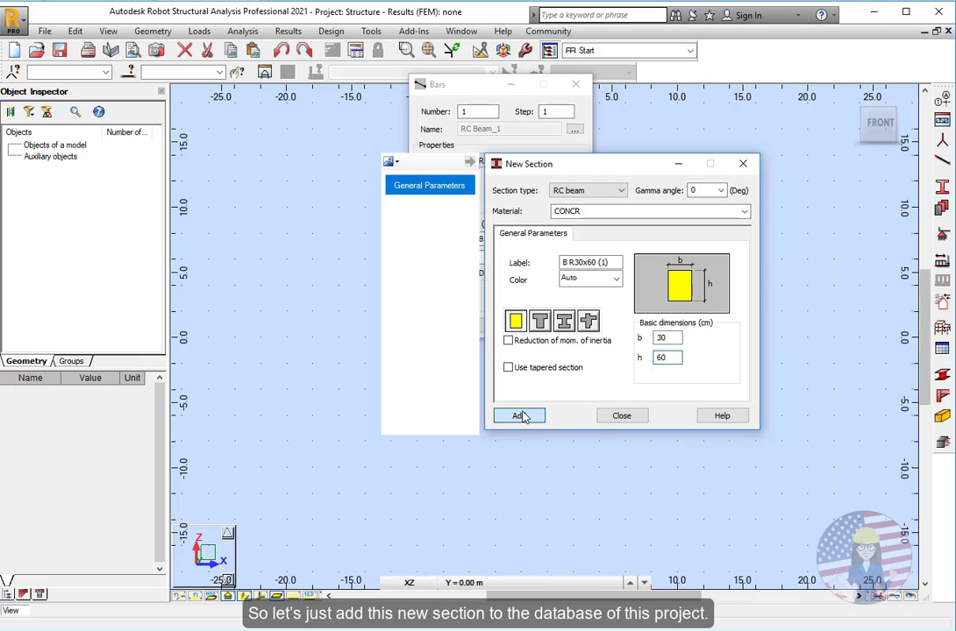
{"action": "left_click", "coordinate": [621, 417]}
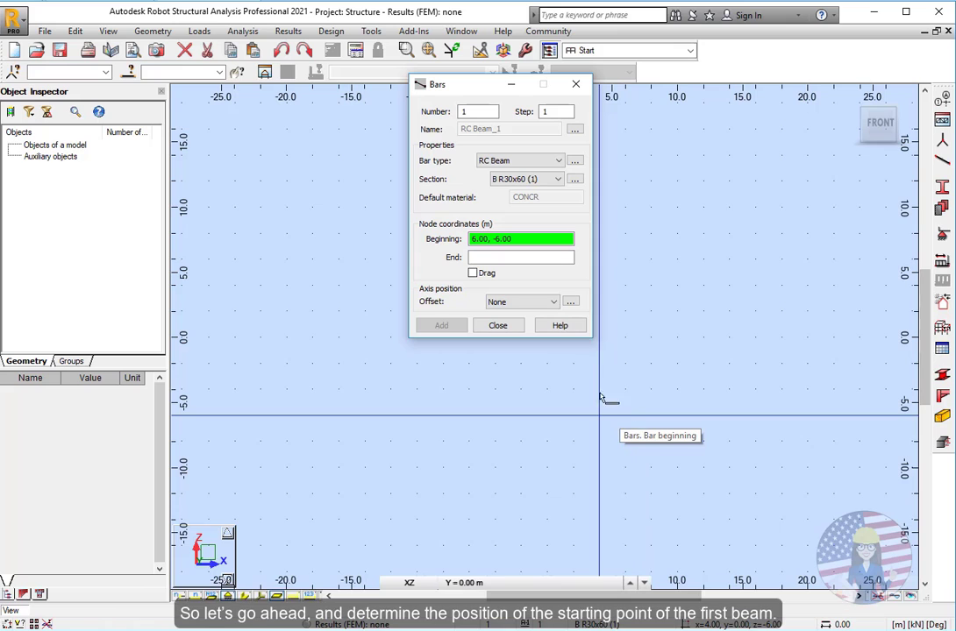
Draw beams from (-4,4) to (2,4) and from (2,4) to (4,4)
{"action": "left_click_drag", "start_coordinate": [479, 91], "coordinate": [98, 220]}
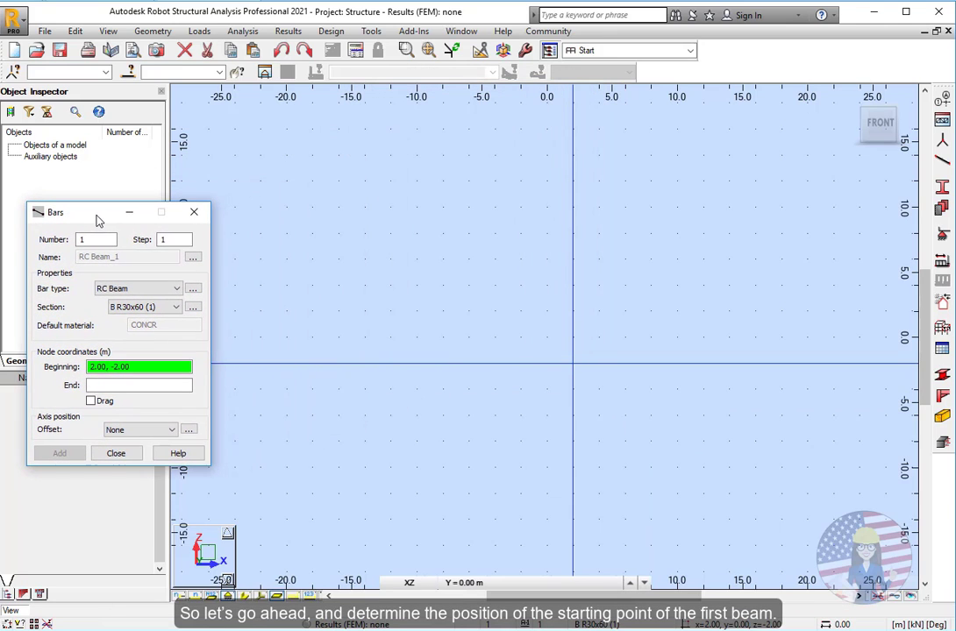
{"action": "left_click", "coordinate": [495, 291]}
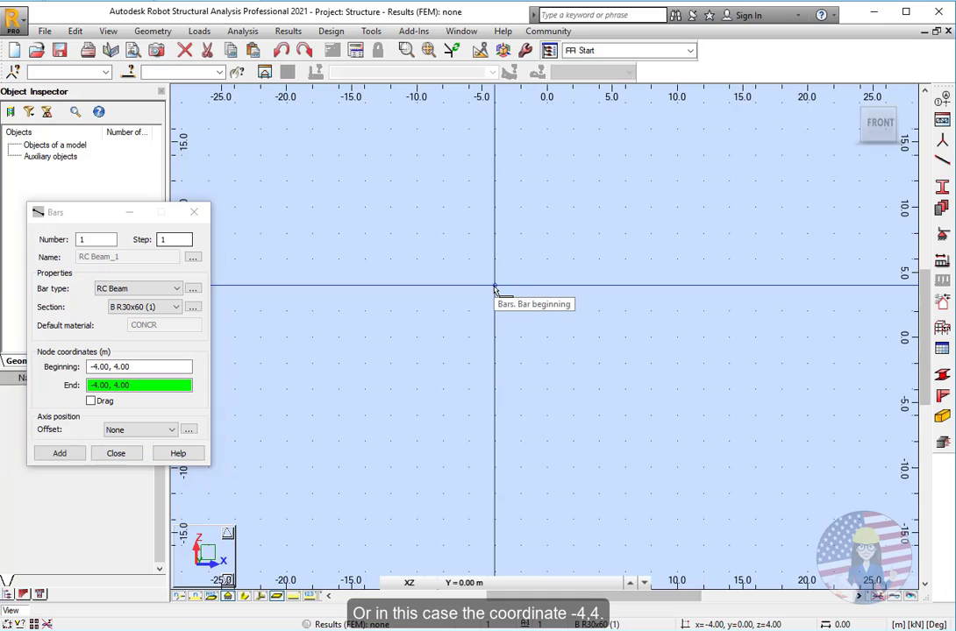
{"action": "left_click", "coordinate": [573, 287]}
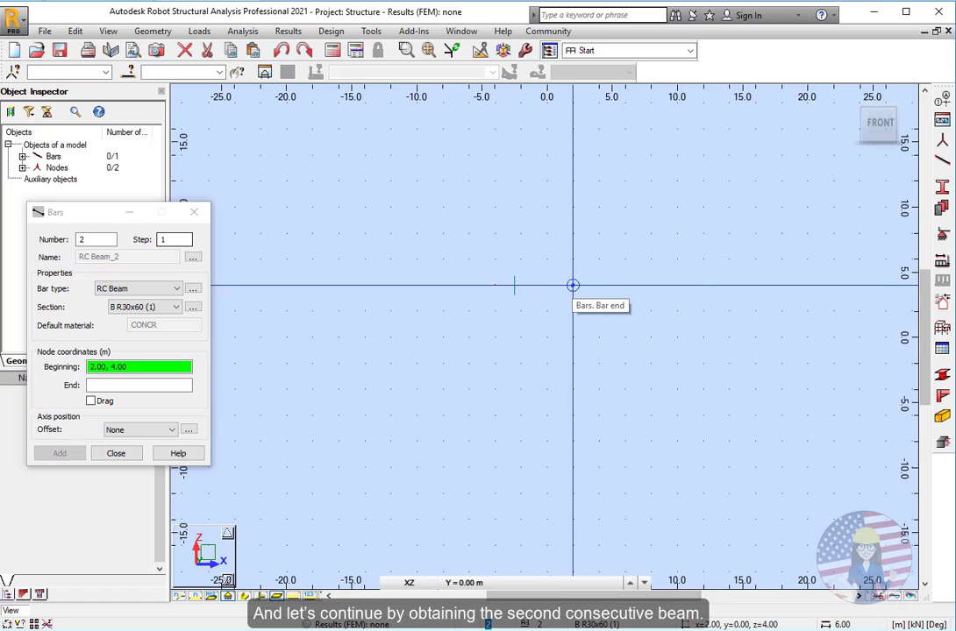
{"action": "left_click", "coordinate": [572, 286]}
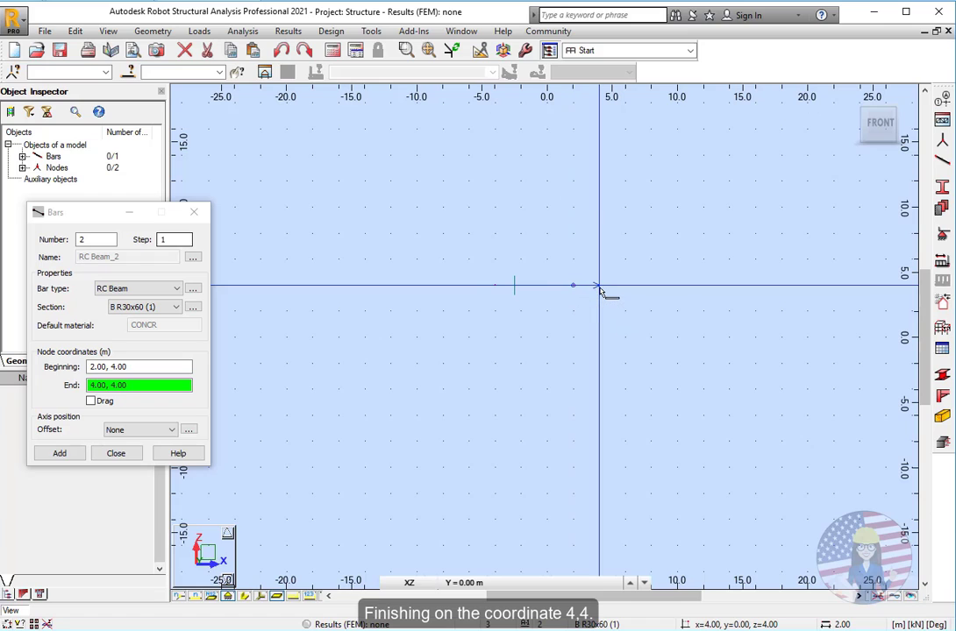
{"action": "left_click", "coordinate": [598, 286]}
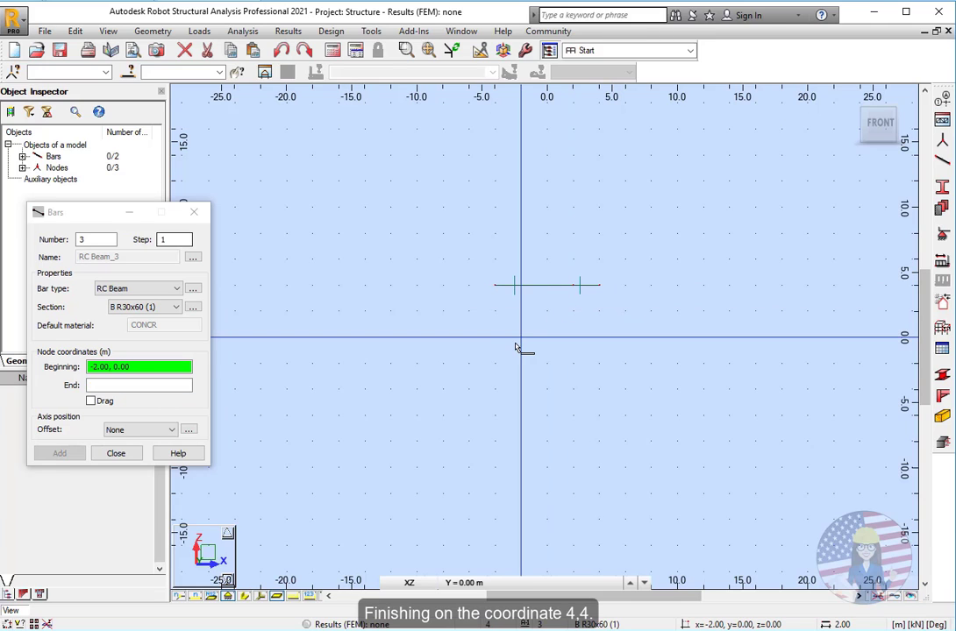
Close the Bars dialog, Zoom All to fit the structure, and turn on section shapes
{"action": "left_click", "coordinate": [118, 454]}
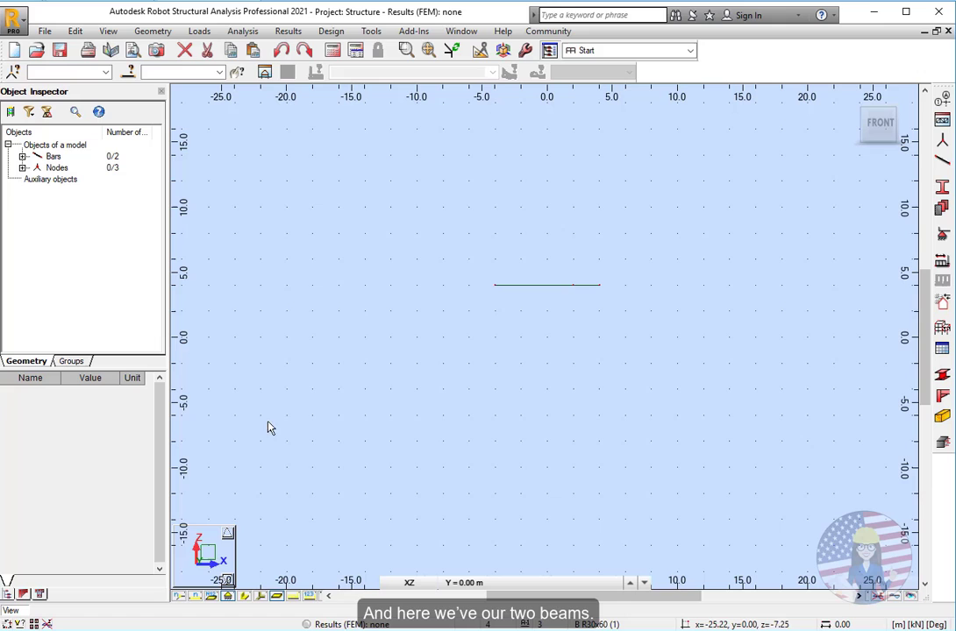
{"action": "right_click", "coordinate": [399, 359]}
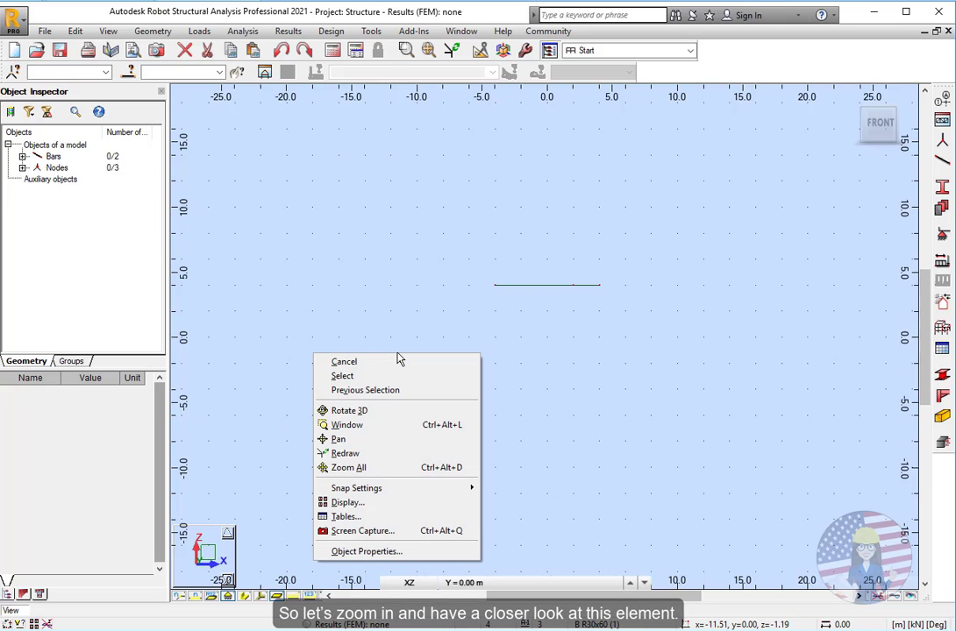
{"action": "left_click", "coordinate": [343, 469]}
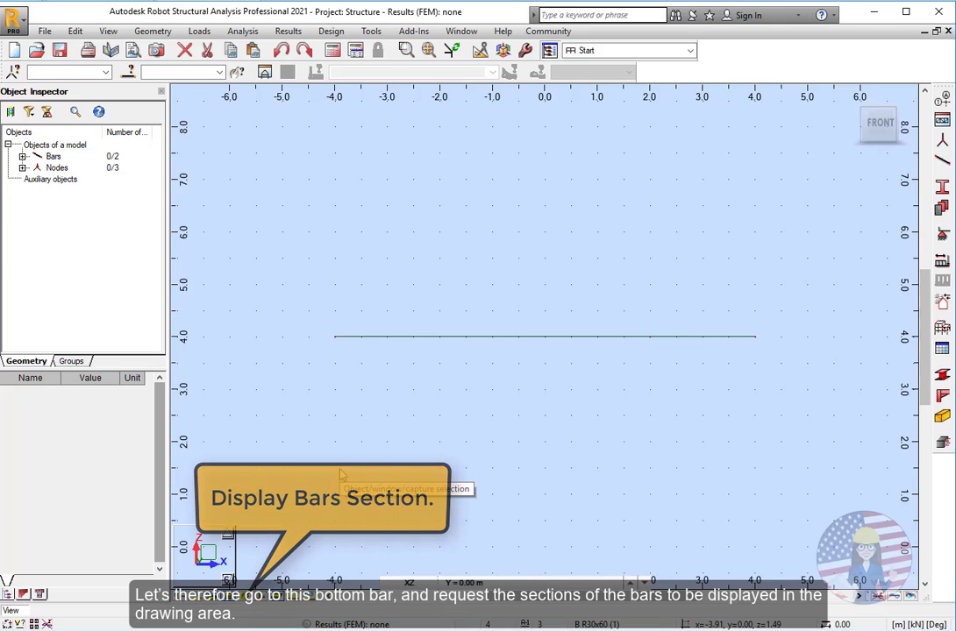
{"action": "left_click", "coordinate": [247, 597]}
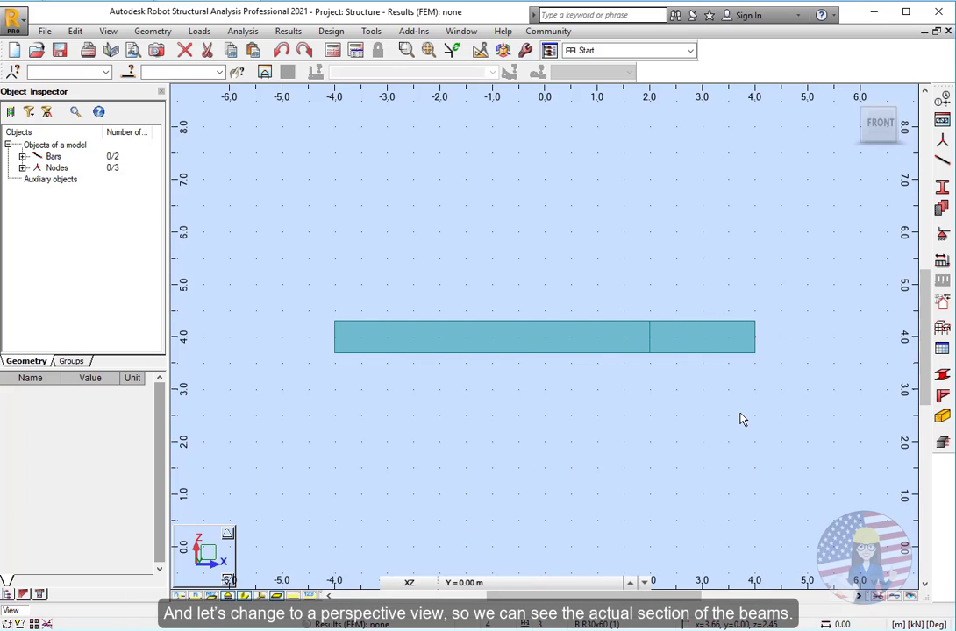
Switch to a 3D view and inspect Bars 1–2 and Nodes 1–2 in the Object Inspector
{"action": "left_click", "coordinate": [895, 114]}
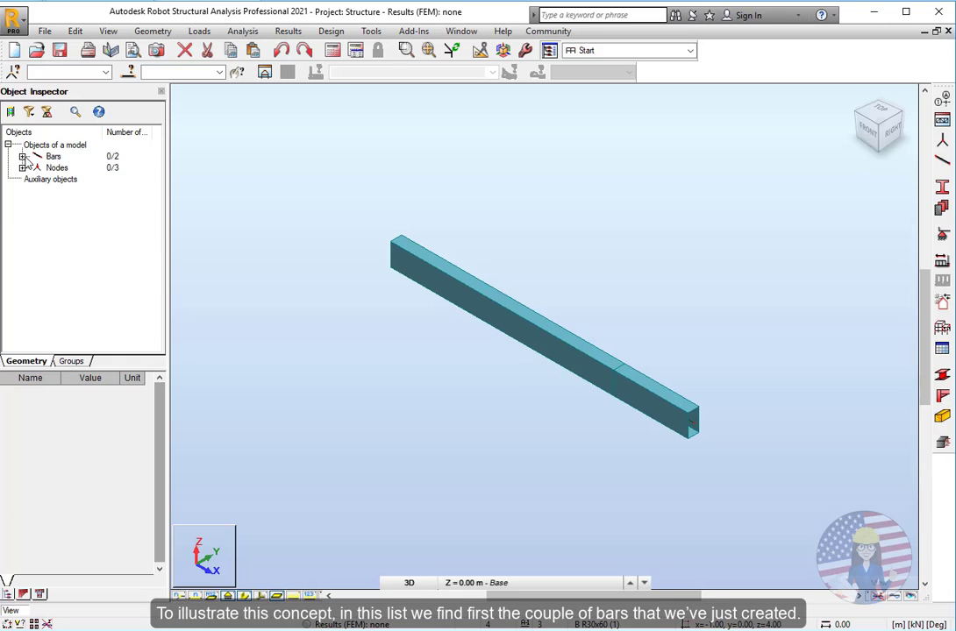
{"action": "left_click", "coordinate": [23, 157]}
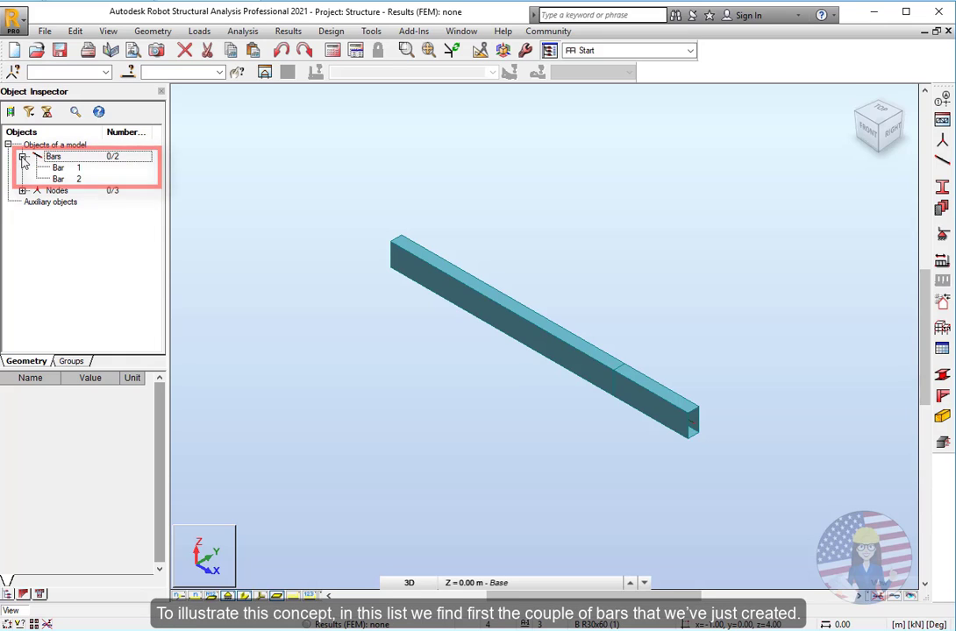
{"action": "left_click", "coordinate": [56, 168]}
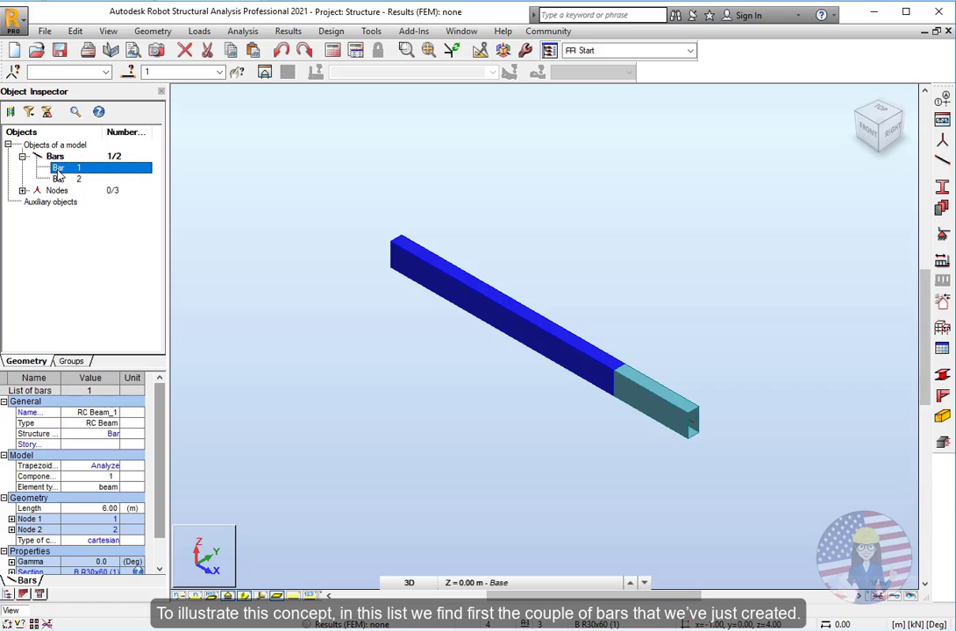
{"action": "left_click", "coordinate": [58, 179]}
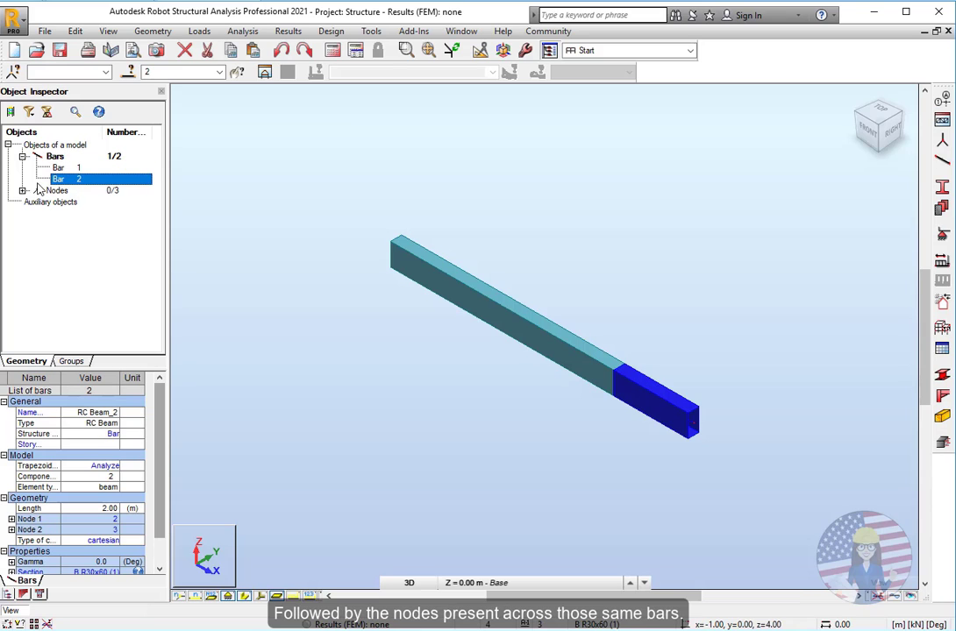
{"action": "left_click", "coordinate": [22, 190]}
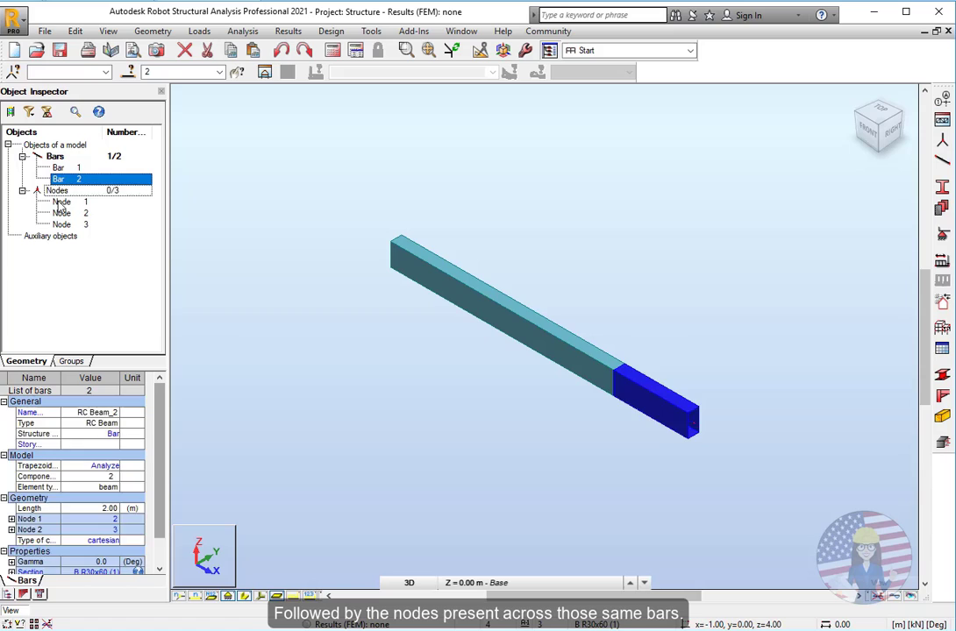
{"action": "left_click", "coordinate": [60, 201]}
{"action": "left_click", "coordinate": [62, 213]}
Inspect Node 3, then display the bar numbers and node numbers on the model
{"action": "left_click", "coordinate": [61, 224]}
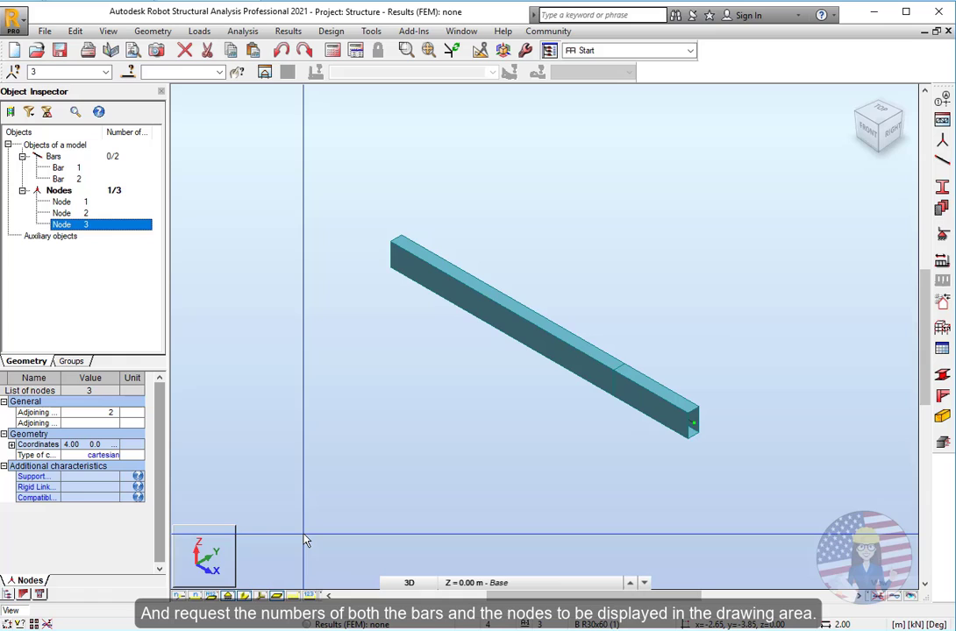
{"action": "left_click", "coordinate": [195, 597]}
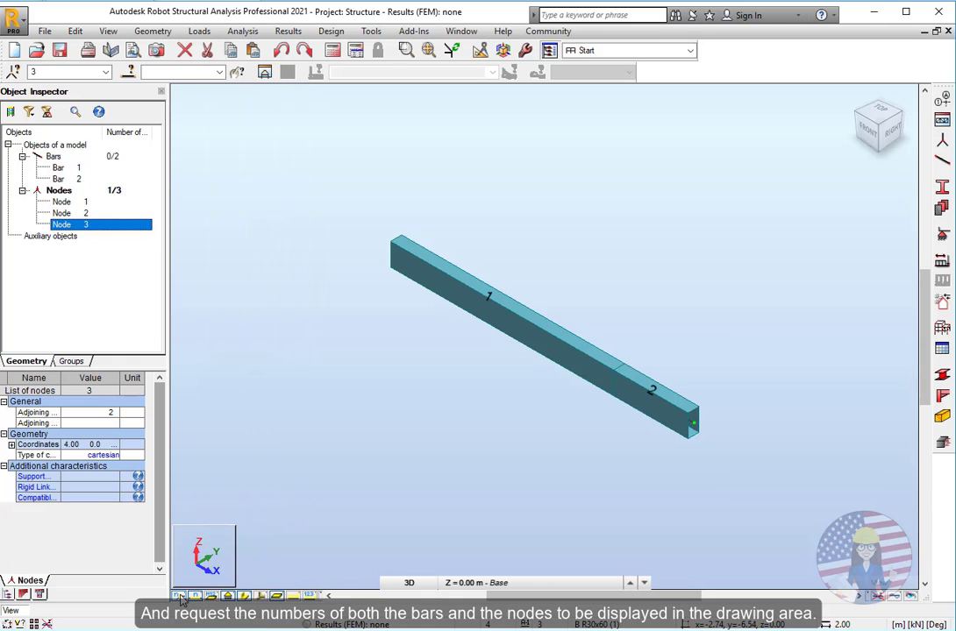
{"action": "left_click", "coordinate": [180, 598]}
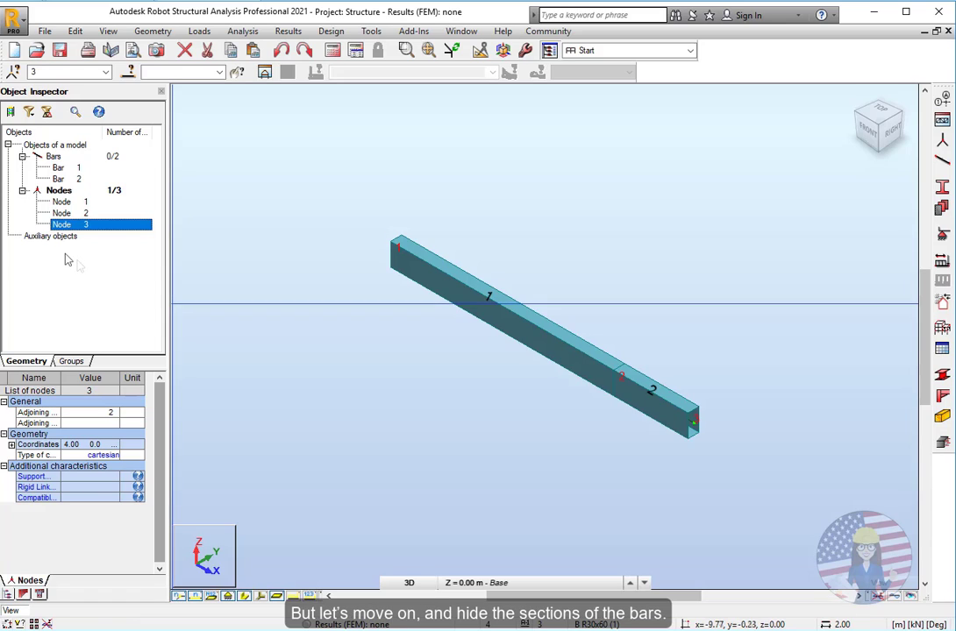
Turn off section shapes so beams 1 and 2 display as thin lines
{"action": "left_click", "coordinate": [245, 597]}
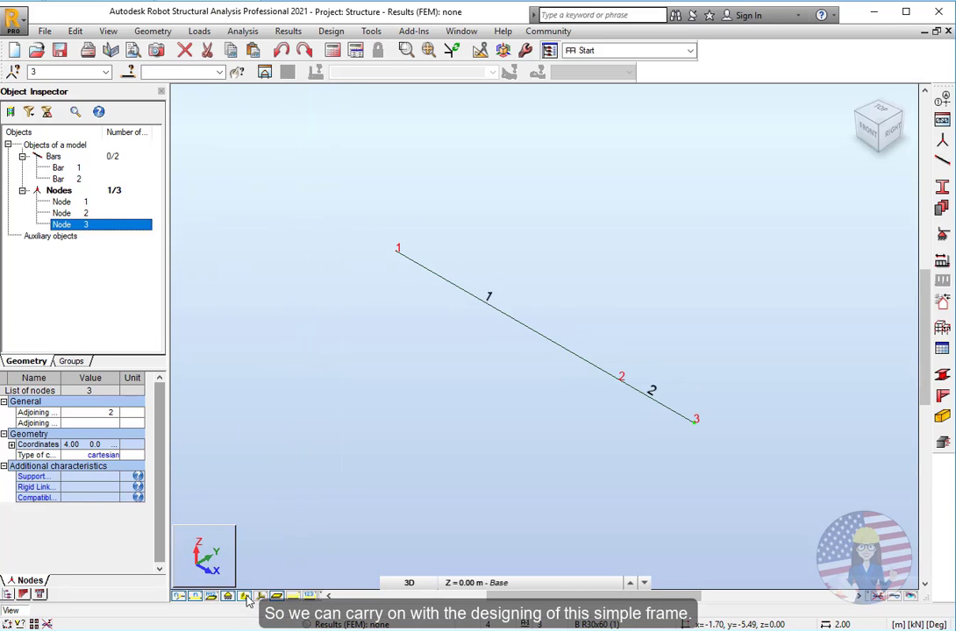